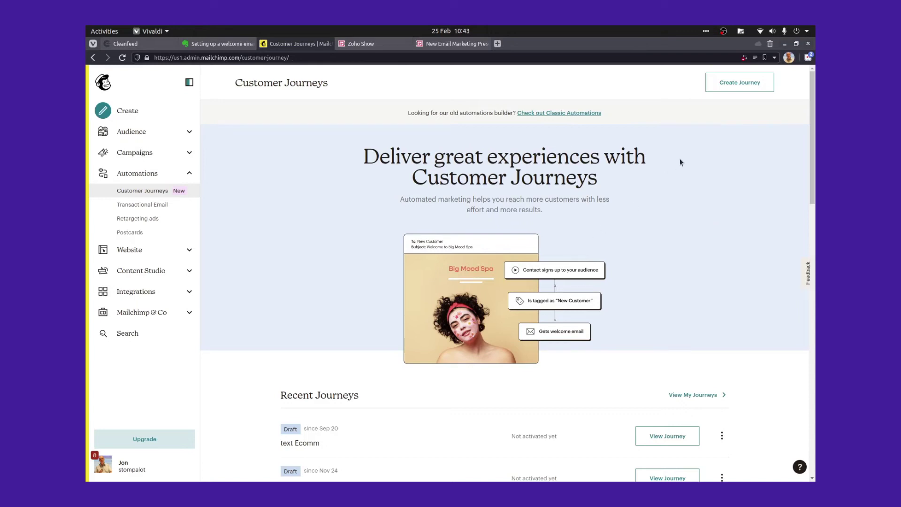
Create a journey named 'Fancy Welcome Email' for the Test List audience and start building.
{"action": "left_click", "coordinate": [735, 82]}
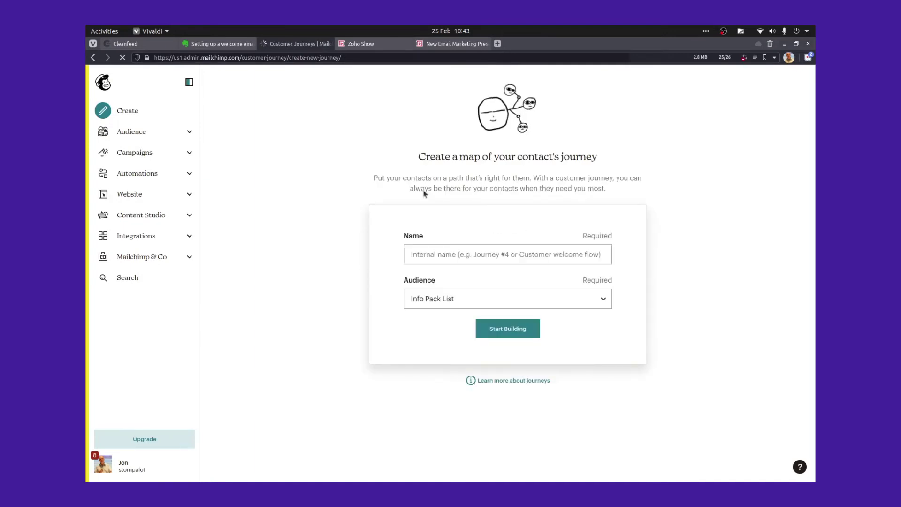
{"action": "left_click", "coordinate": [432, 232]}
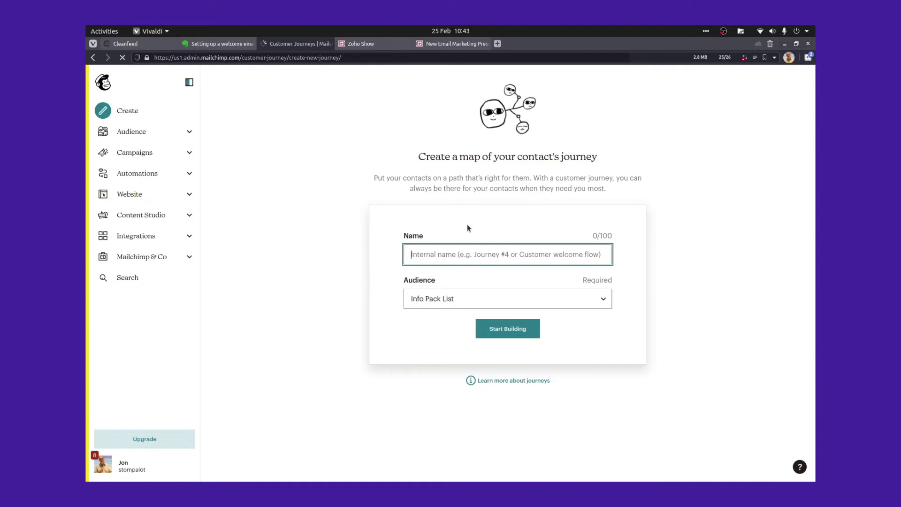
{"action": "type", "text": "M"}
{"action": "key", "text": "BackSpace"}
{"action": "type", "text": "Fa"}
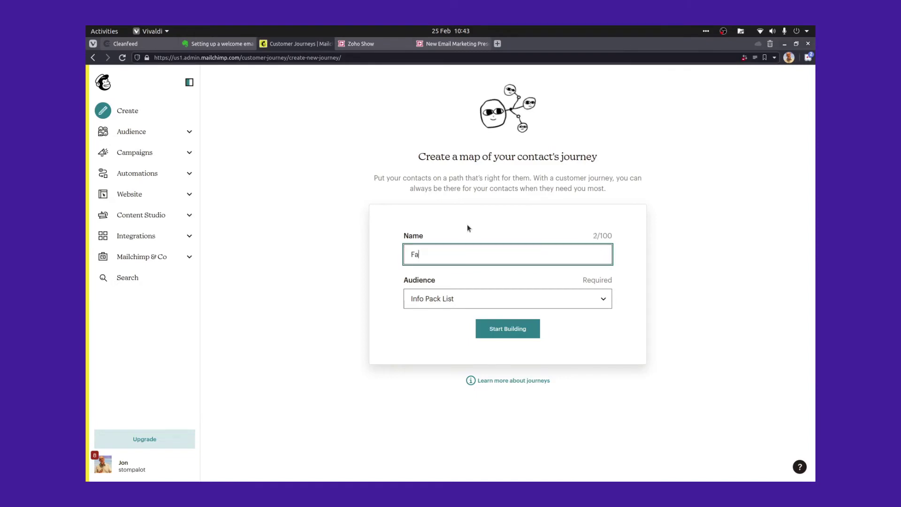
{"action": "type", "text": "ncy We"}
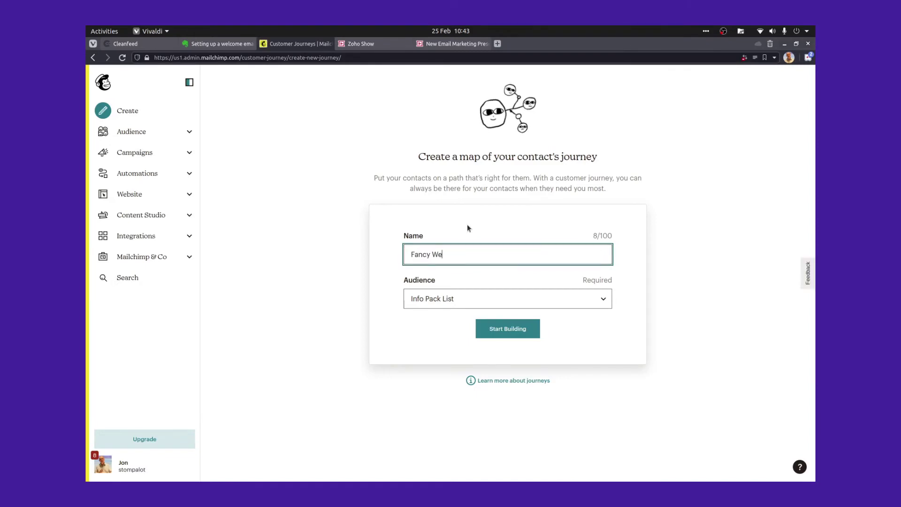
{"action": "type", "text": "lcome Email"}
{"action": "left_click", "coordinate": [459, 298]}
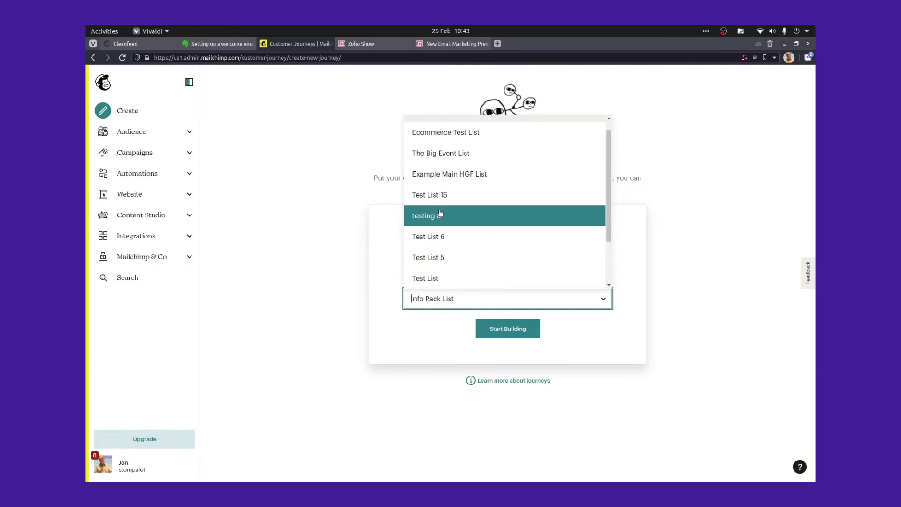
{"action": "left_click", "coordinate": [436, 278]}
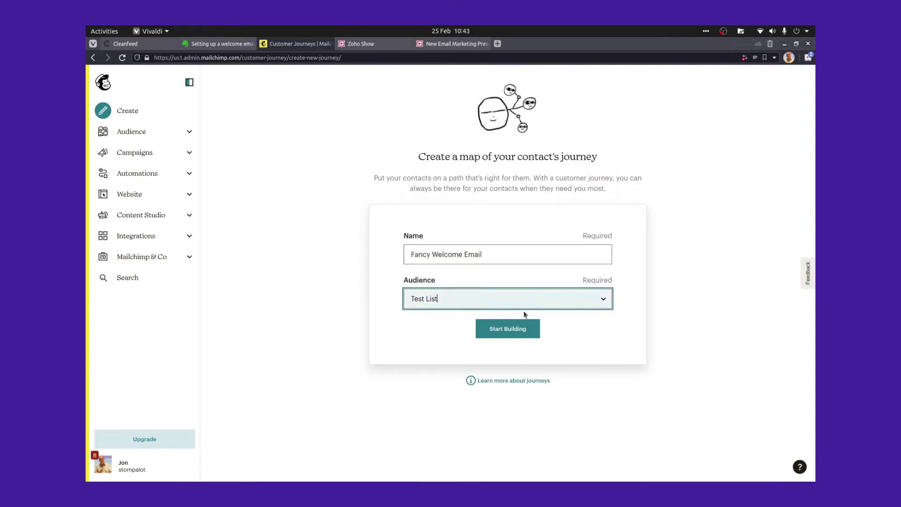
{"action": "left_click", "coordinate": [511, 331]}
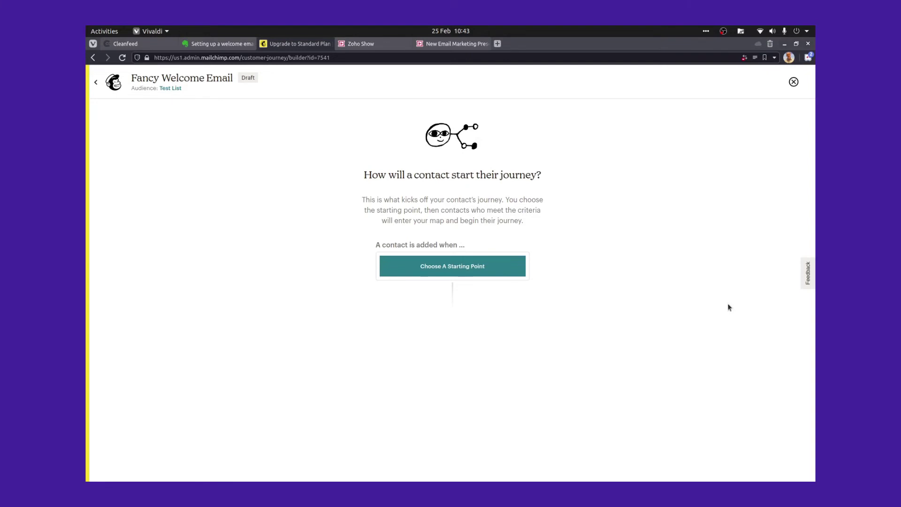
Save 'Signs up' to the Test List audience as the journey's starting point.
{"action": "left_click", "coordinate": [438, 269]}
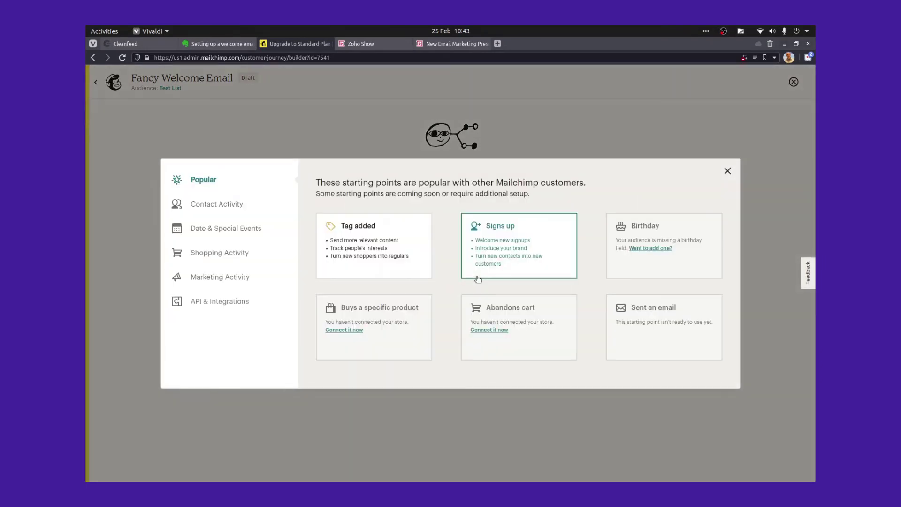
{"action": "left_click", "coordinate": [509, 249]}
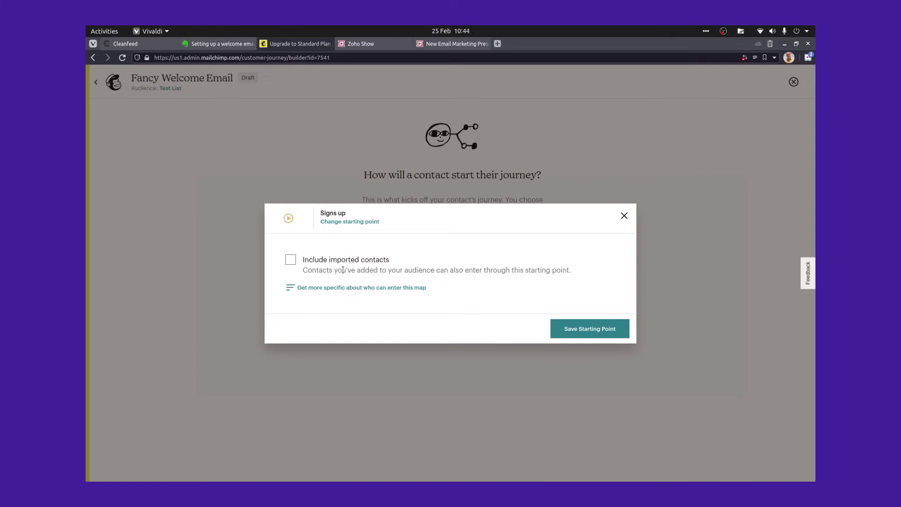
{"action": "left_click", "coordinate": [591, 329]}
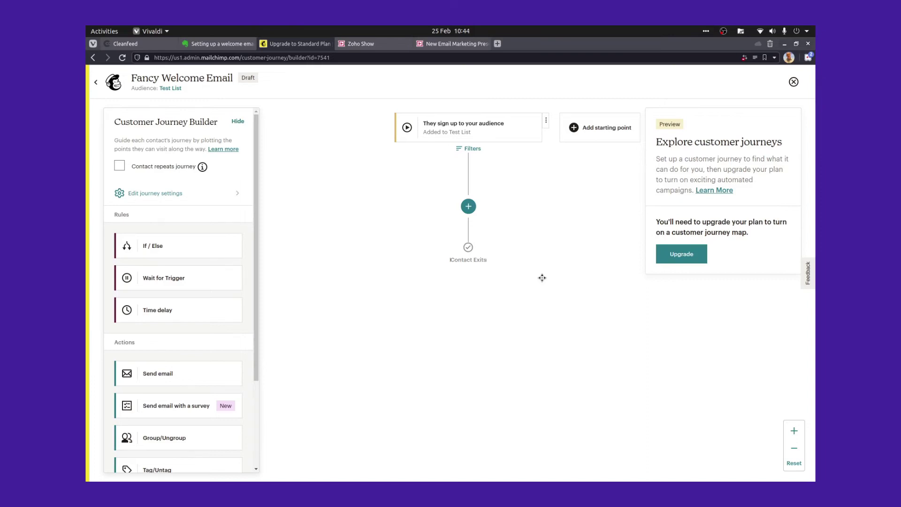
Add a 'Gets email' step after the signup trigger, then a 1-week time delay.
{"action": "scroll", "coordinate": [373, 249], "scroll_direction": "down", "scroll_amount": 1}
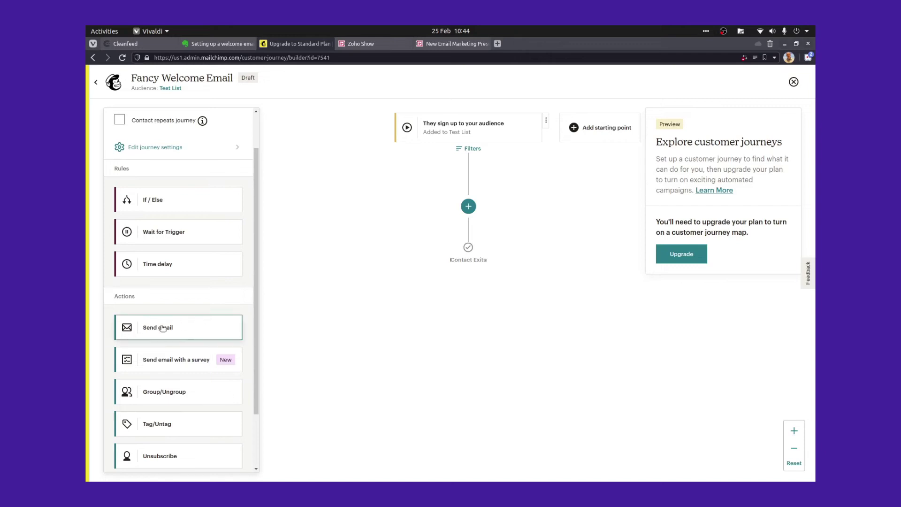
{"action": "left_click_drag", "start_coordinate": [165, 327], "coordinate": [468, 207]}
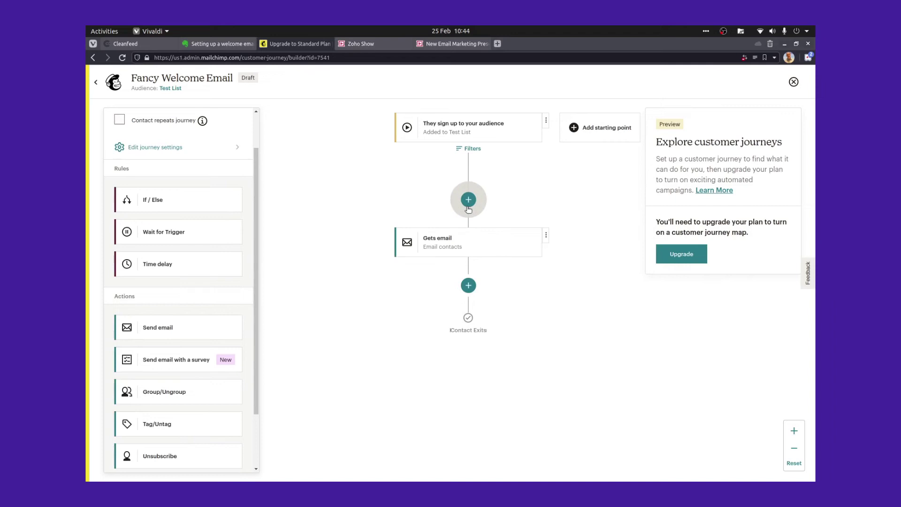
{"action": "left_click", "coordinate": [449, 243]}
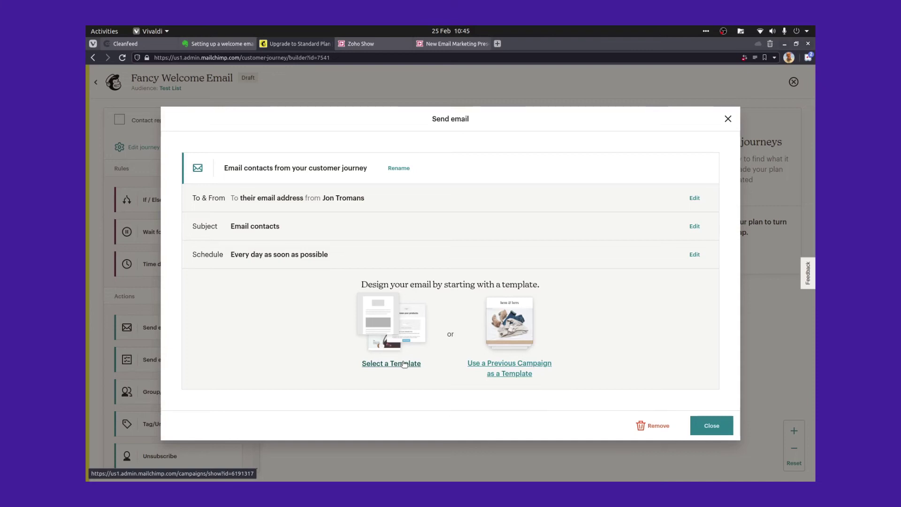
{"action": "left_click", "coordinate": [712, 425]}
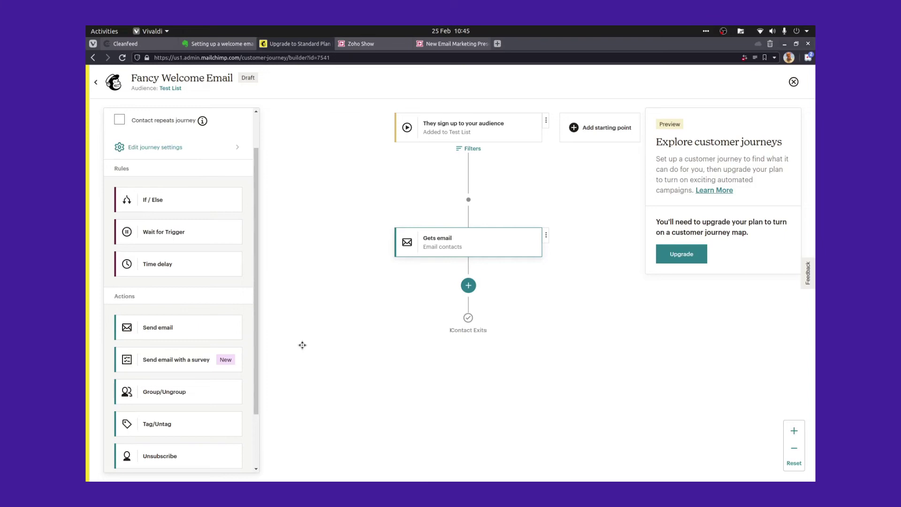
{"action": "left_click_drag", "start_coordinate": [171, 263], "coordinate": [468, 286]}
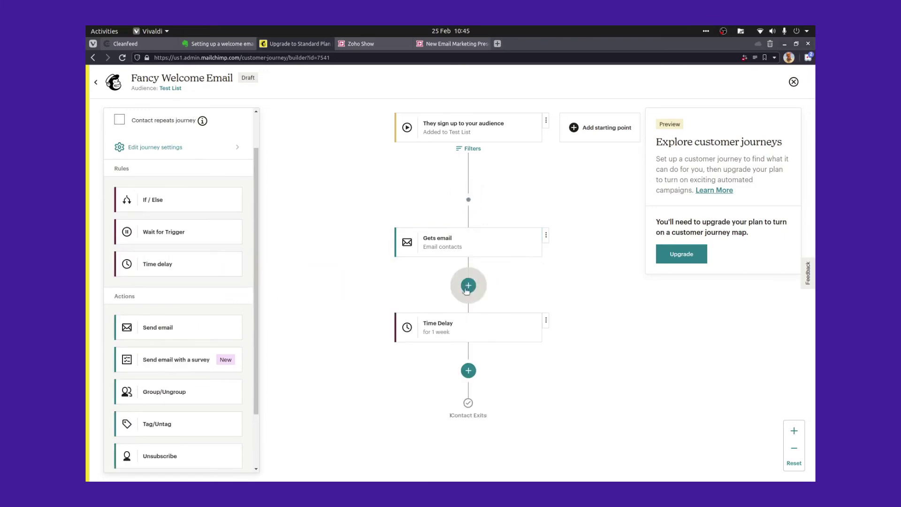
{"action": "left_click", "coordinate": [475, 335]}
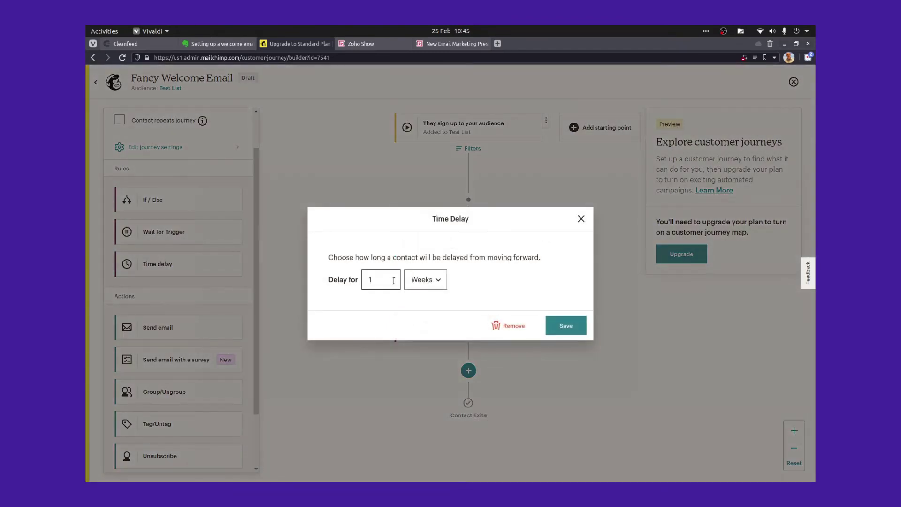
{"action": "double_click", "coordinate": [392, 280]}
{"action": "key", "text": "BackSpace"}
{"action": "type", "text": "3"}
{"action": "left_click", "coordinate": [424, 280]}
{"action": "left_click", "coordinate": [418, 302]}
{"action": "left_click", "coordinate": [567, 325]}
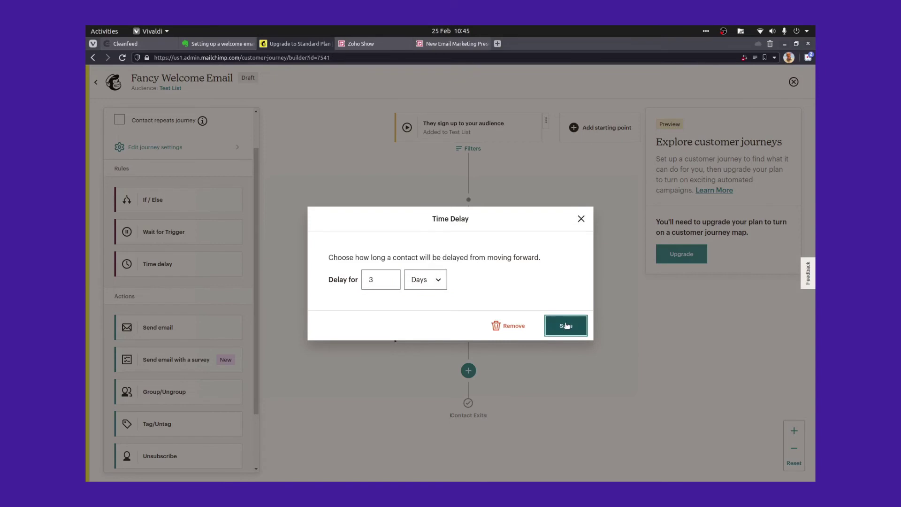
{"action": "scroll", "coordinate": [340, 313], "scroll_direction": "down", "scroll_amount": 1}
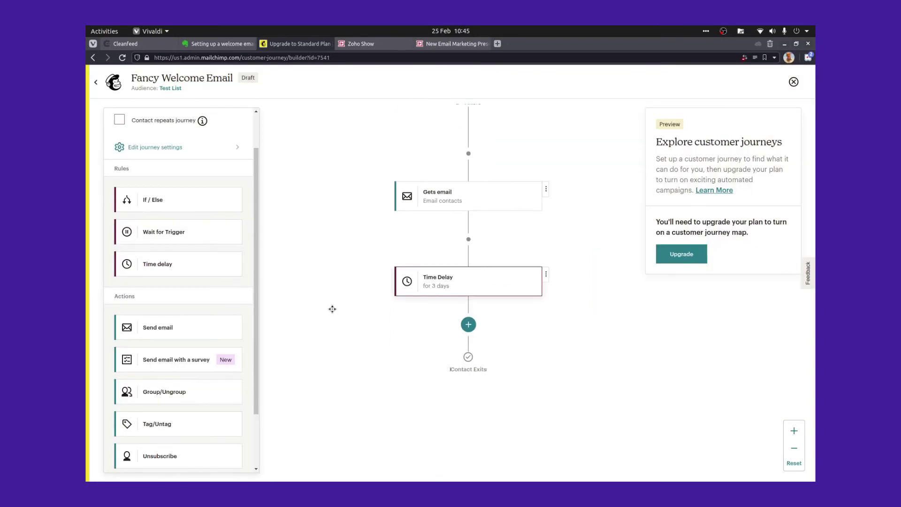
{"action": "left_click_drag", "start_coordinate": [161, 331], "coordinate": [475, 329]}
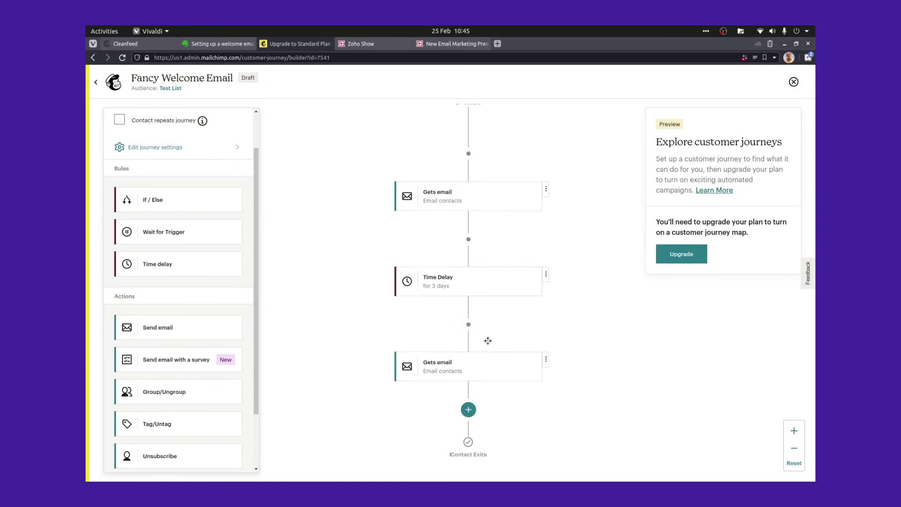
{"action": "left_click", "coordinate": [468, 316]}
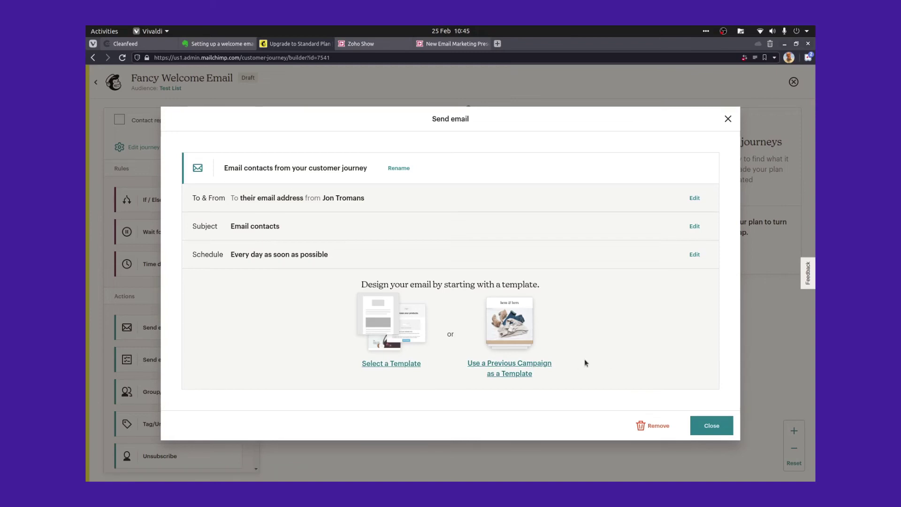
{"action": "left_click", "coordinate": [708, 425]}
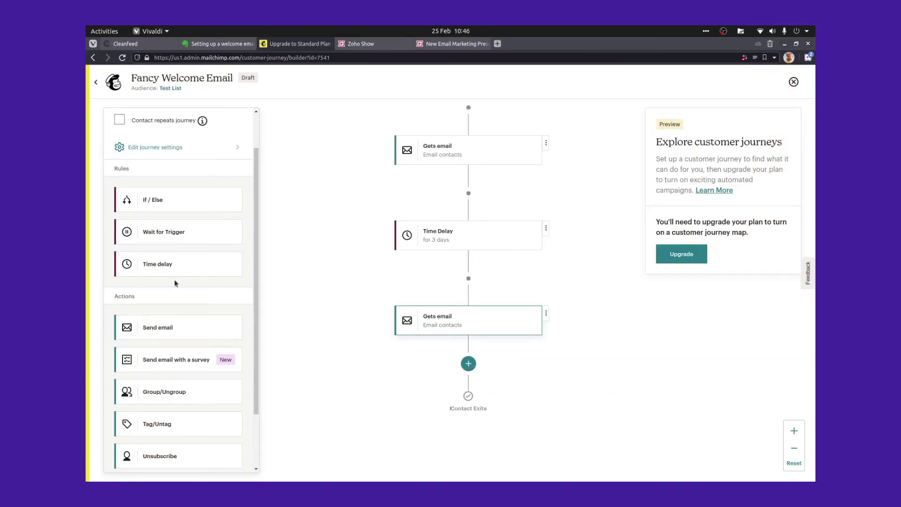
Append a saved 1-week delay, a third 'Gets email' step, and another 1-week delay.
{"action": "left_click_drag", "start_coordinate": [158, 264], "coordinate": [469, 363]}
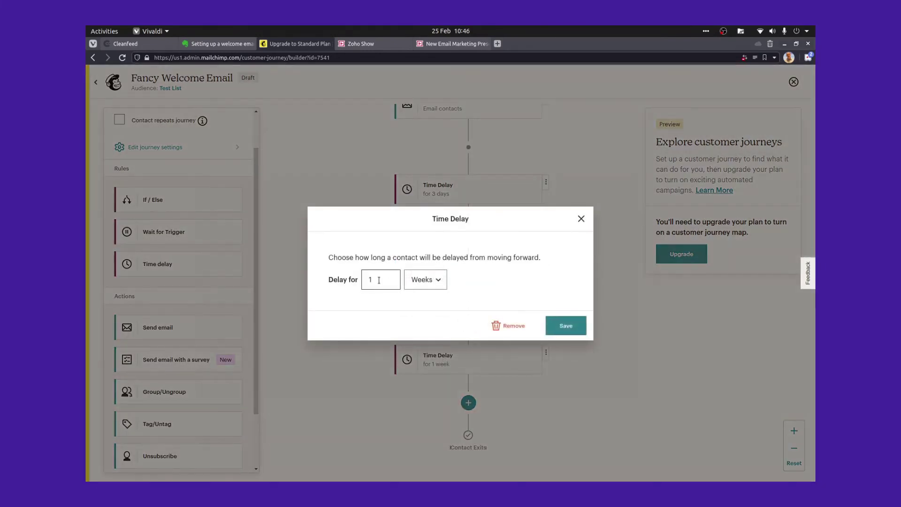
{"action": "left_click", "coordinate": [566, 326]}
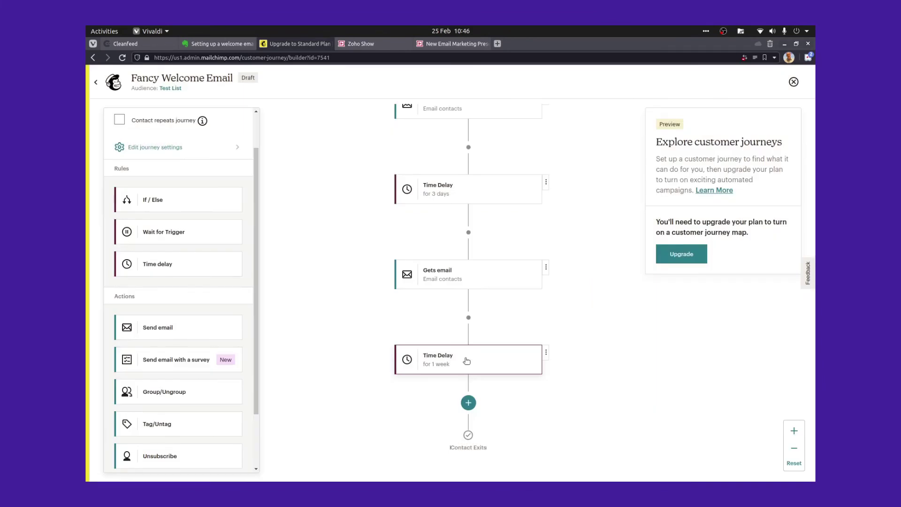
{"action": "left_click_drag", "start_coordinate": [228, 333], "coordinate": [467, 358]}
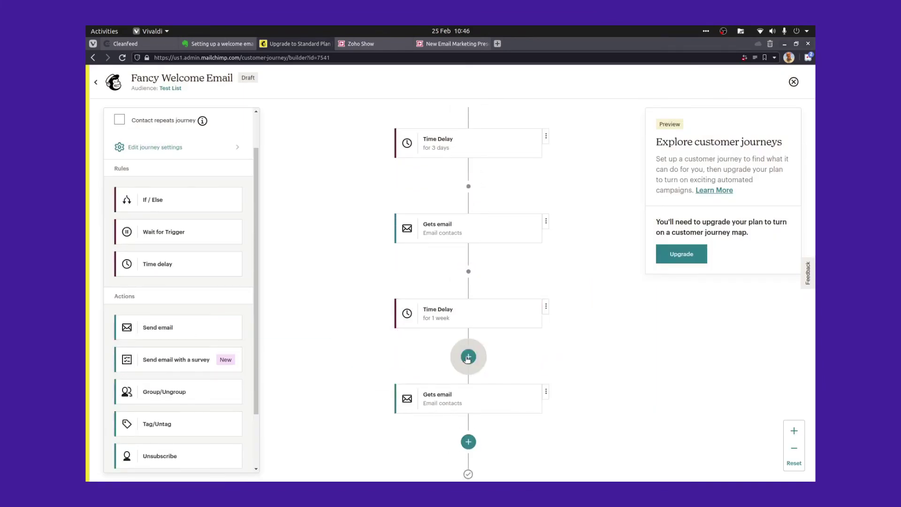
{"action": "scroll", "coordinate": [509, 368], "scroll_direction": "down", "scroll_amount": 3}
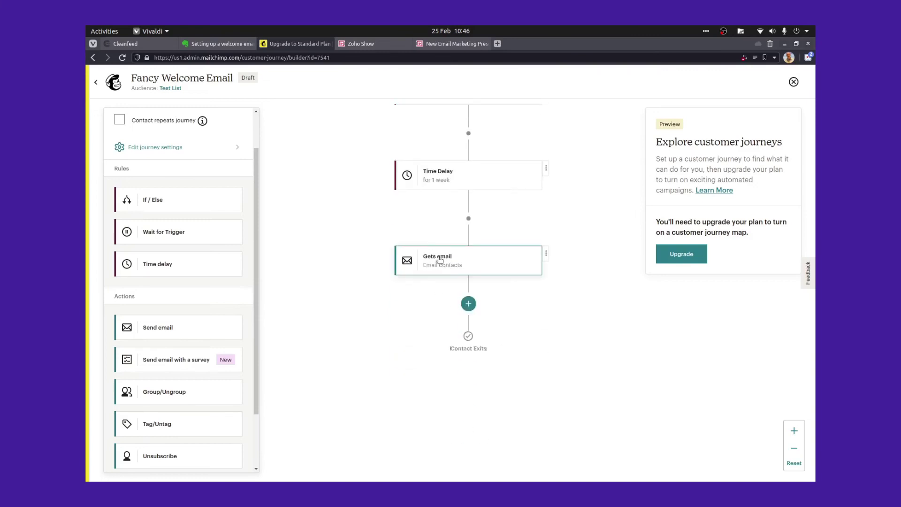
{"action": "left_click", "coordinate": [439, 260]}
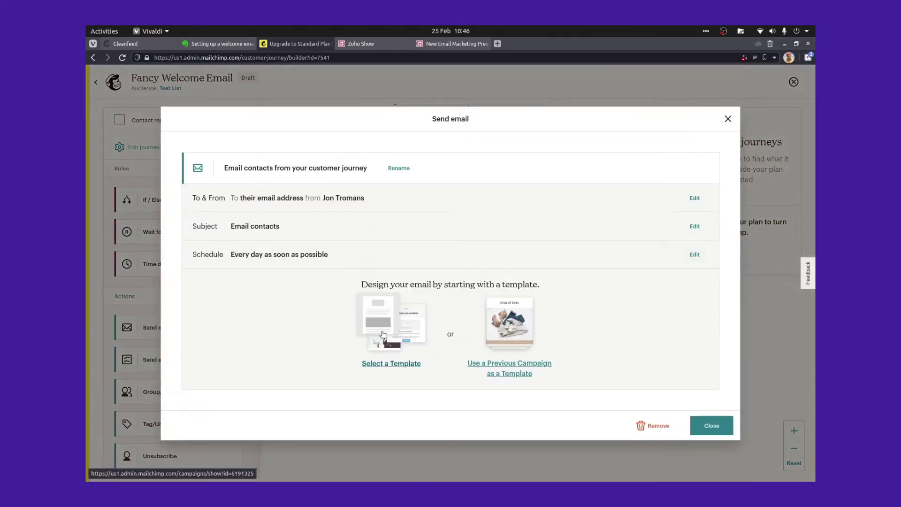
{"action": "left_click", "coordinate": [710, 425]}
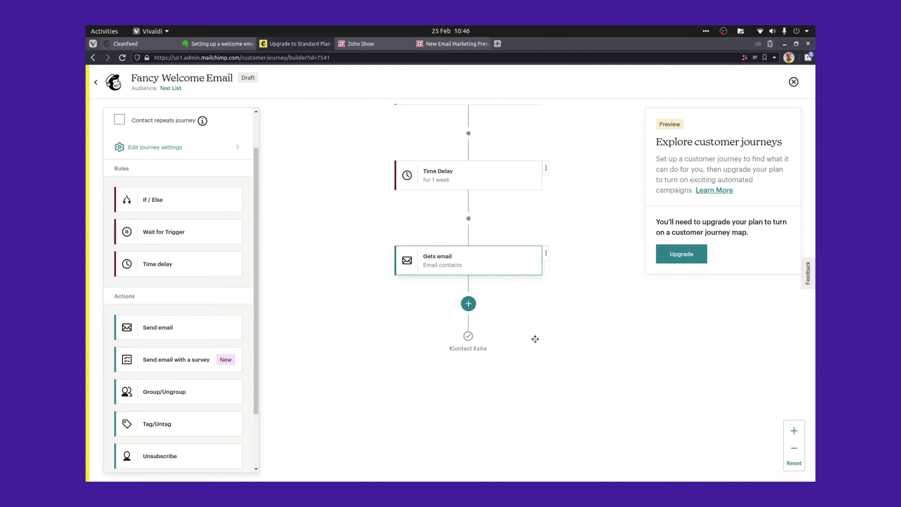
{"action": "left_click_drag", "start_coordinate": [154, 267], "coordinate": [467, 304]}
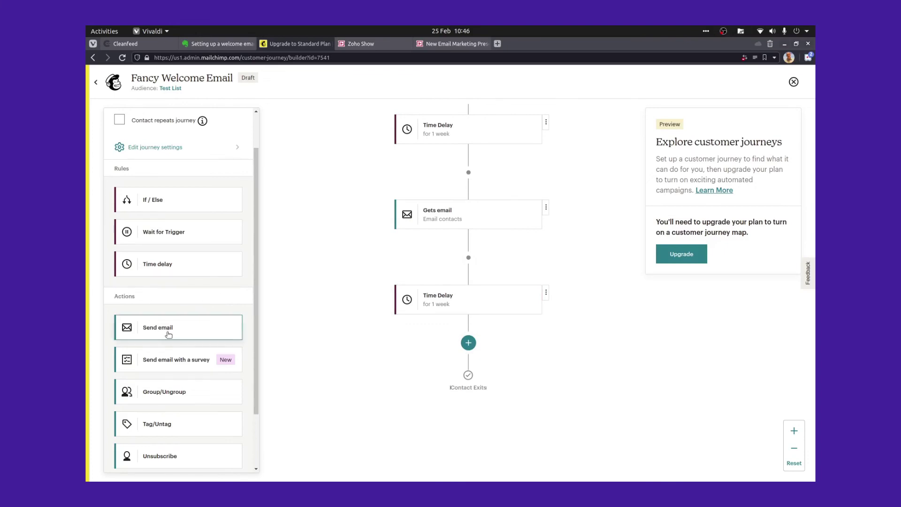
Place a fourth 'Gets email' step after the last 1-week delay, before contact exit.
{"action": "left_click_drag", "start_coordinate": [164, 331], "coordinate": [468, 346]}
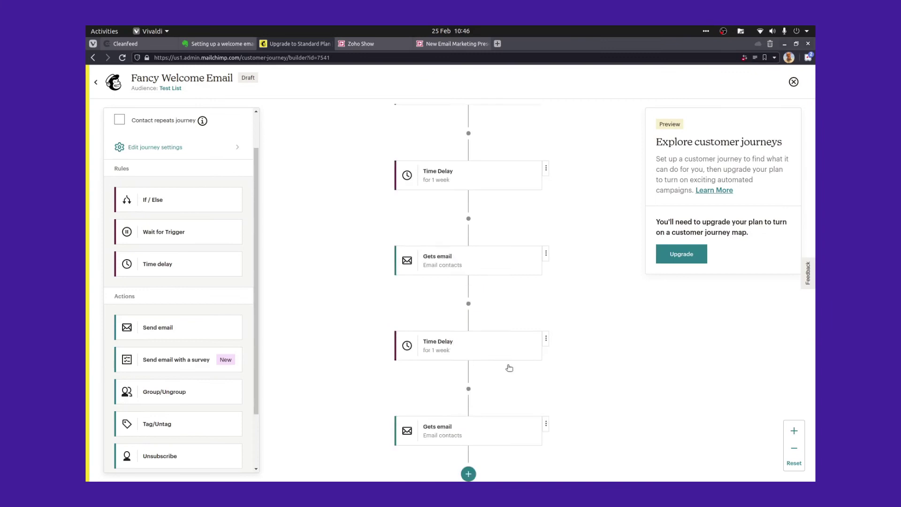
{"action": "scroll", "coordinate": [509, 327], "scroll_direction": "down", "scroll_amount": 2}
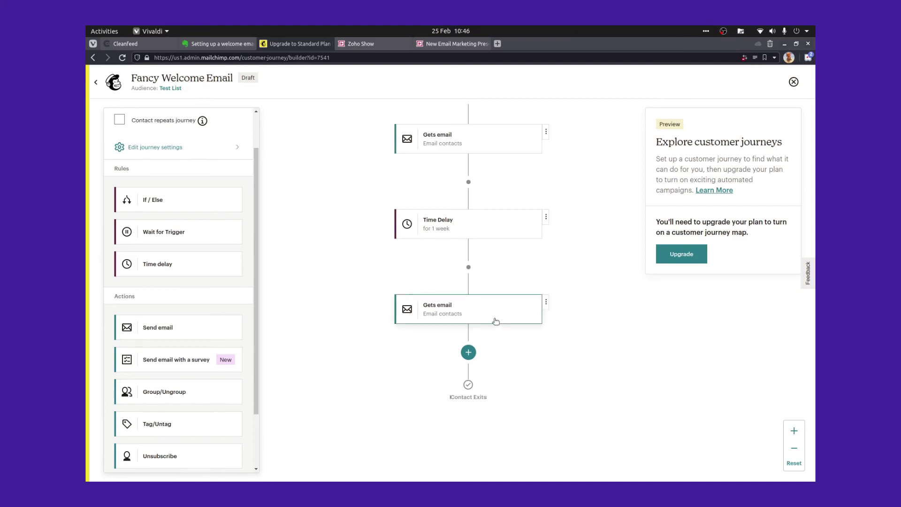
{"action": "scroll", "coordinate": [357, 297], "scroll_direction": "down", "scroll_amount": 3}
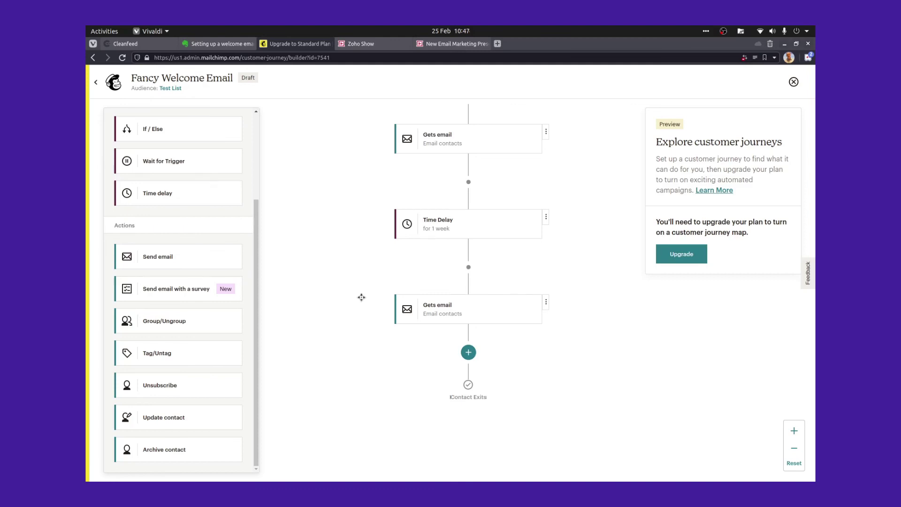
{"action": "scroll", "coordinate": [362, 291], "scroll_direction": "up", "scroll_amount": 5}
{"action": "scroll", "coordinate": [362, 292], "scroll_direction": "up", "scroll_amount": 3}
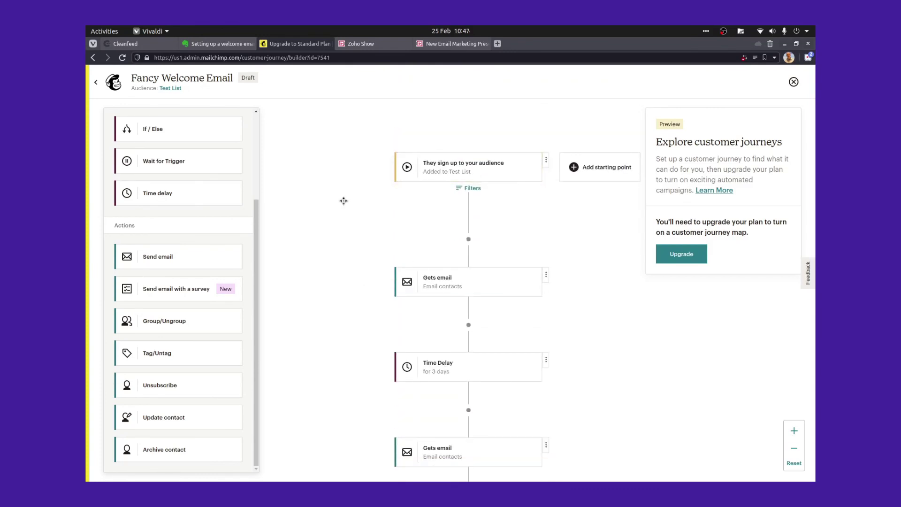
{"action": "scroll", "coordinate": [347, 206], "scroll_direction": "down", "scroll_amount": 3}
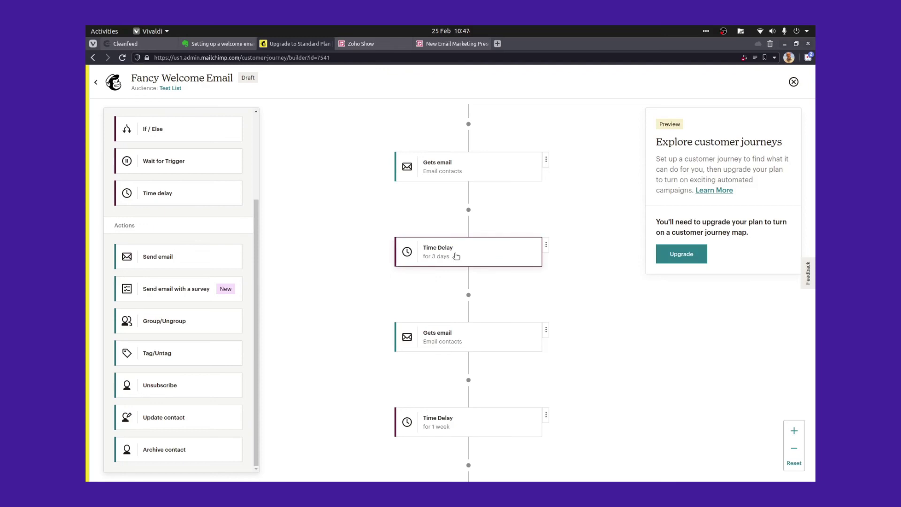
{"action": "scroll", "coordinate": [367, 297], "scroll_direction": "down", "scroll_amount": 2}
{"action": "scroll", "coordinate": [389, 286], "scroll_direction": "down", "scroll_amount": 2}
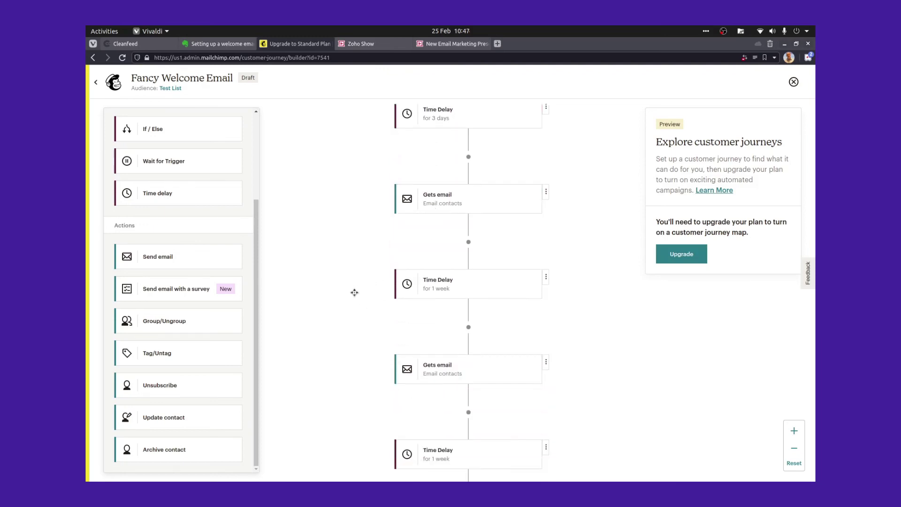
{"action": "scroll", "coordinate": [413, 312], "scroll_direction": "down", "scroll_amount": 2}
{"action": "scroll", "coordinate": [350, 313], "scroll_direction": "down", "scroll_amount": 2}
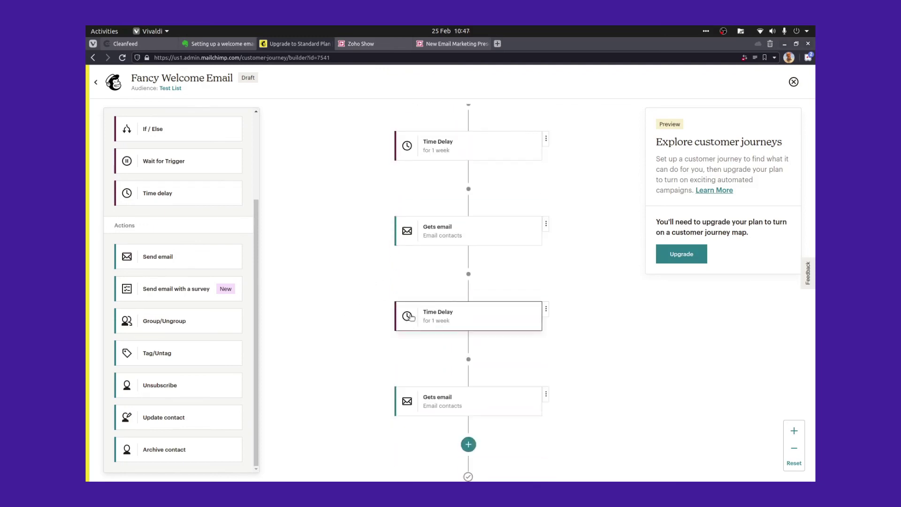
{"action": "scroll", "coordinate": [371, 331], "scroll_direction": "down", "scroll_amount": 2}
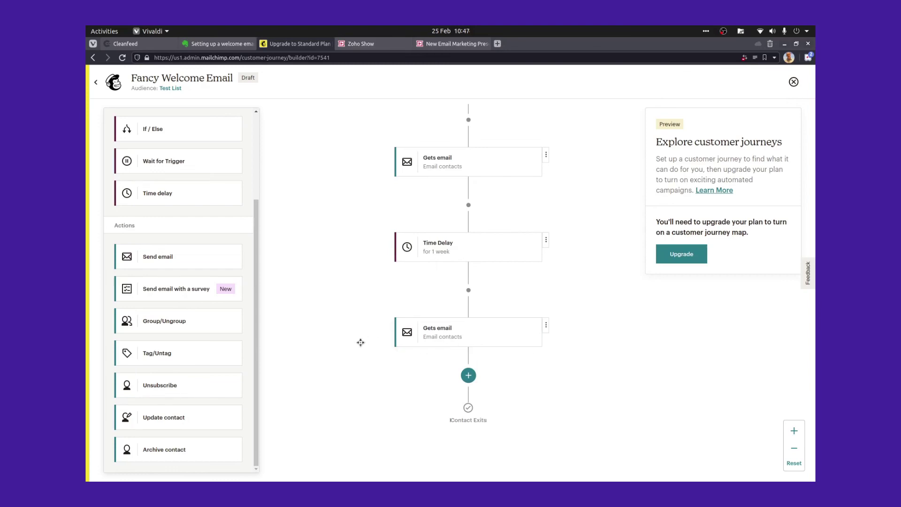
{"action": "scroll", "coordinate": [360, 342], "scroll_direction": "up", "scroll_amount": 8}
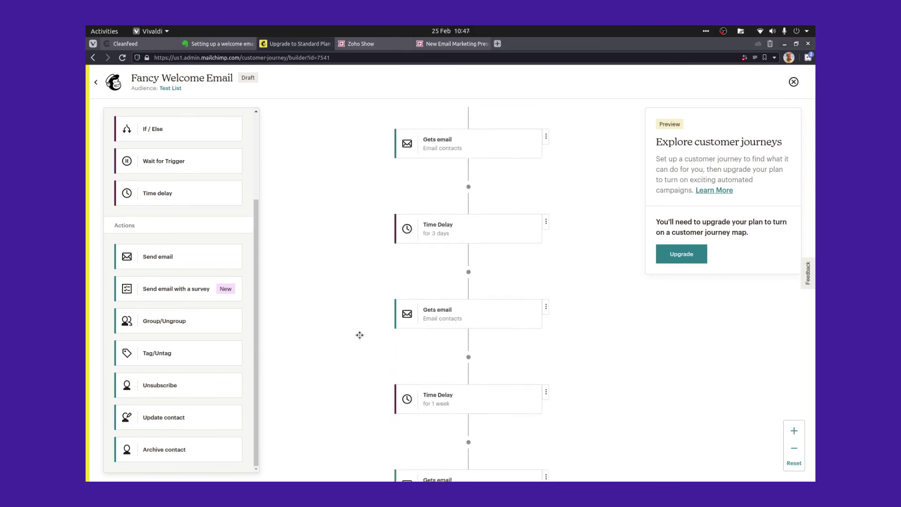